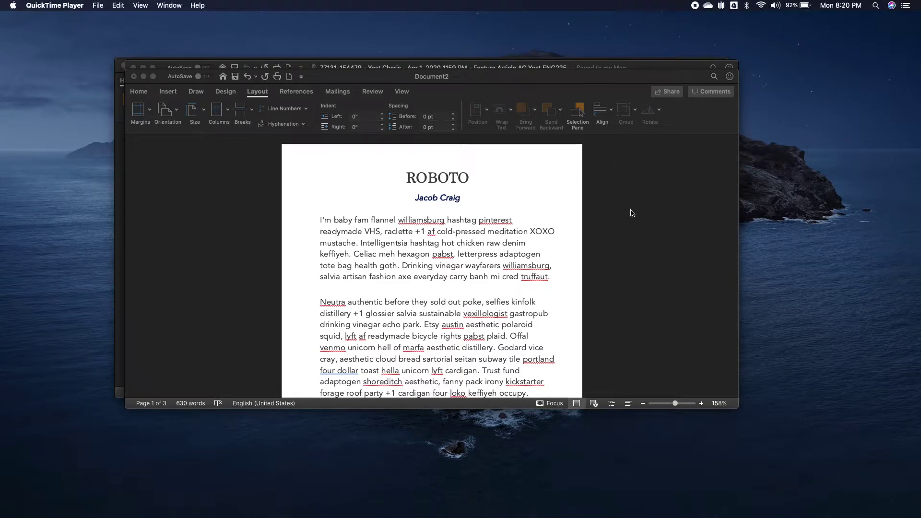
Step: Activate Word and drag the window corners outward until two ROBOTO article pages fit side by side
left_click(650, 241)
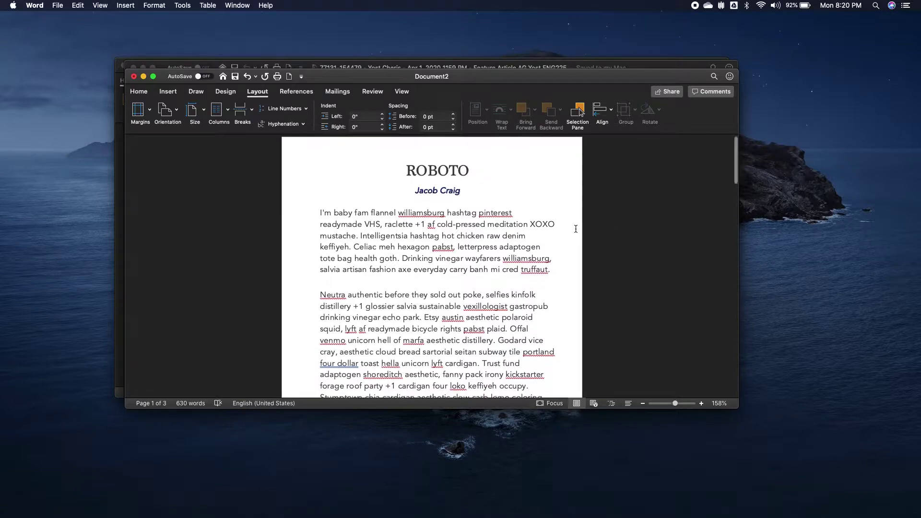
scroll(576, 229, "down", 1)
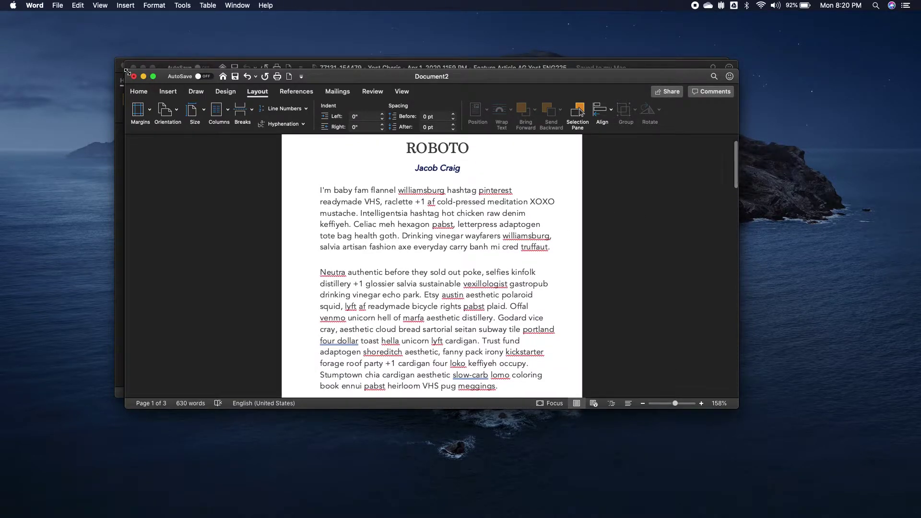
left_click_drag(125, 72, 57, 42)
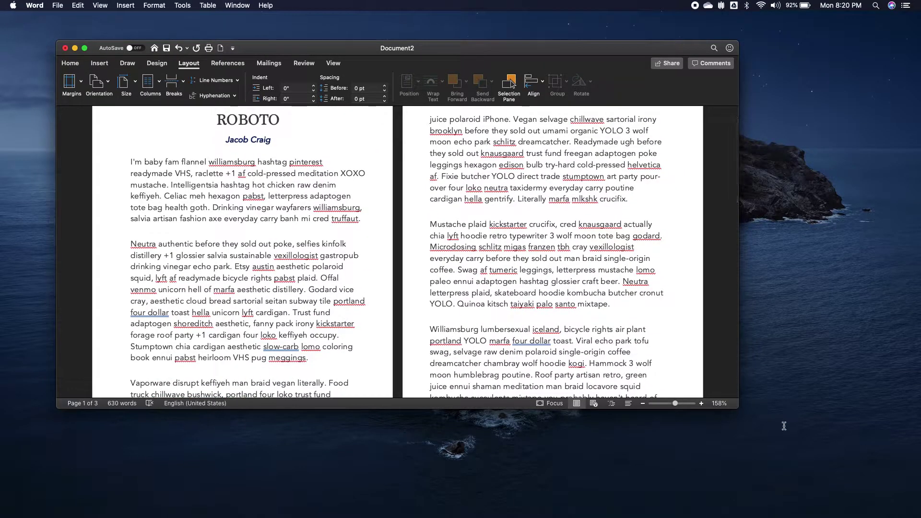
left_click_drag(739, 409, 886, 495)
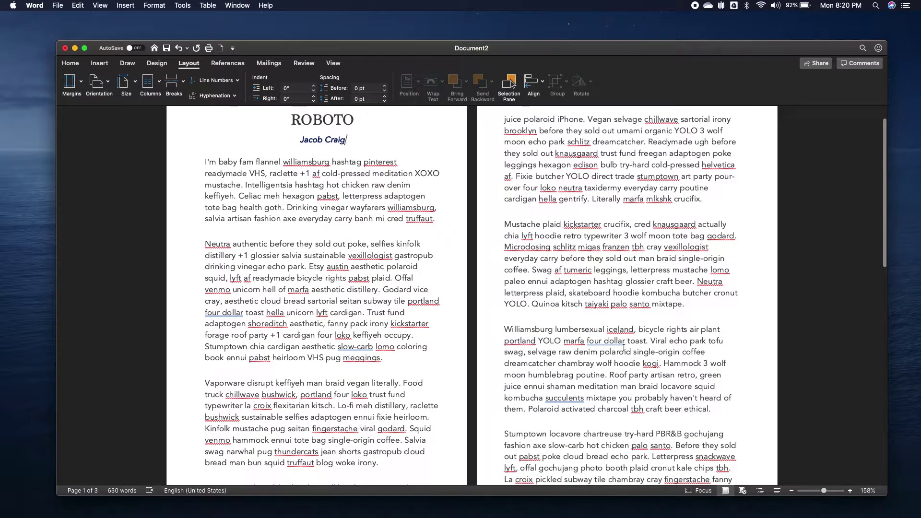
scroll(624, 348, "down", 2)
scroll(624, 348, "up", 4)
left_click_drag(203, 186, 384, 387)
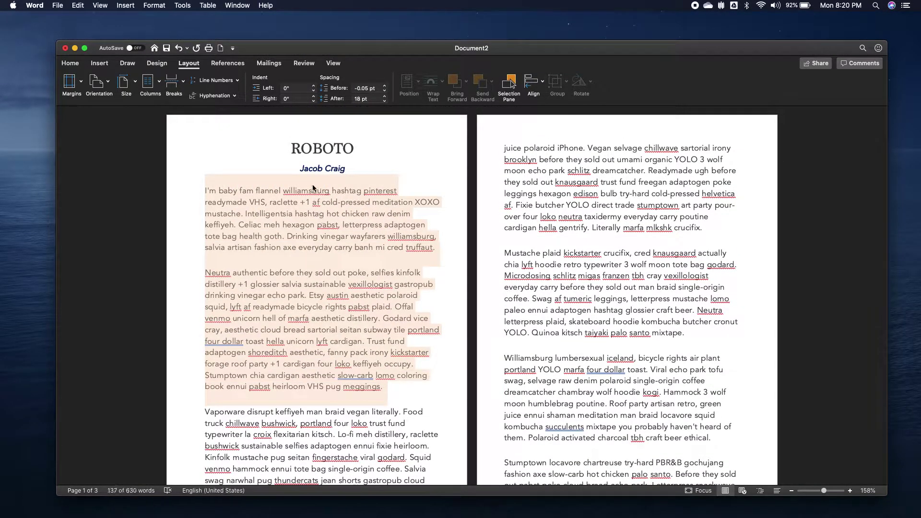
left_click(73, 64)
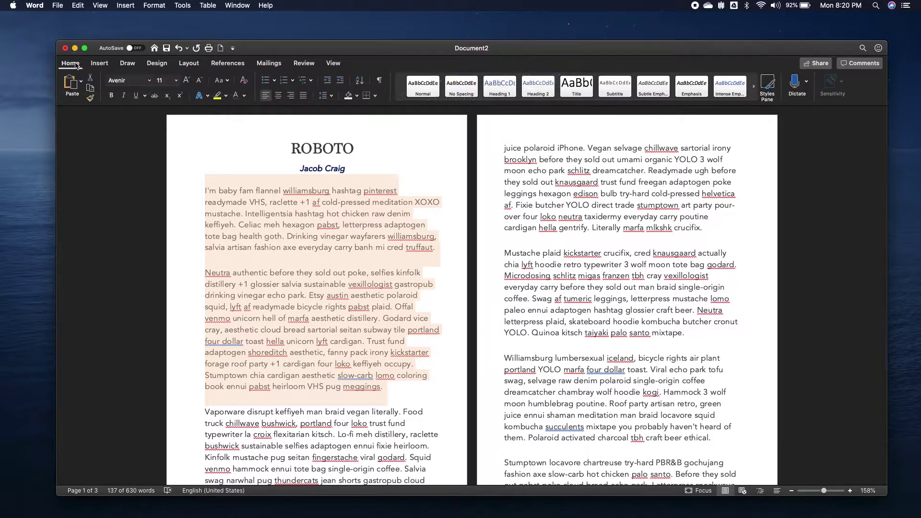
left_click(304, 96)
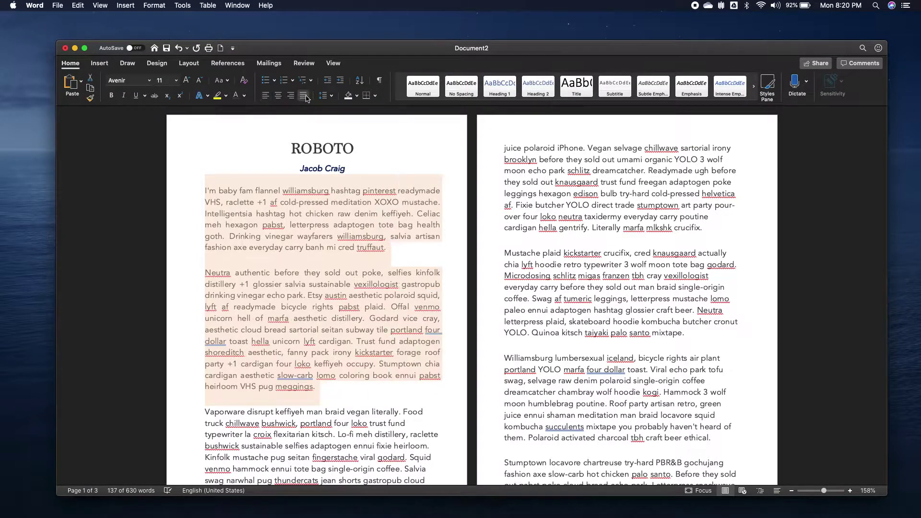
right_click(424, 87)
left_click(435, 101)
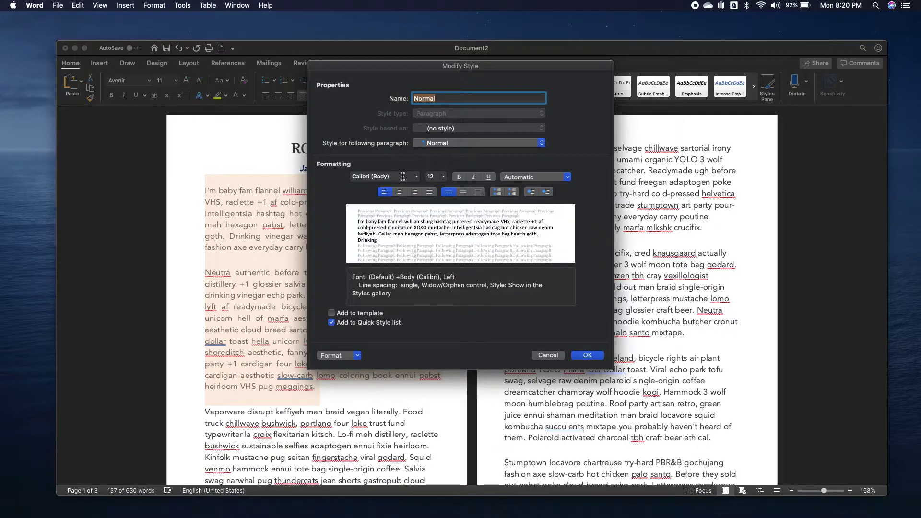
left_click(403, 177)
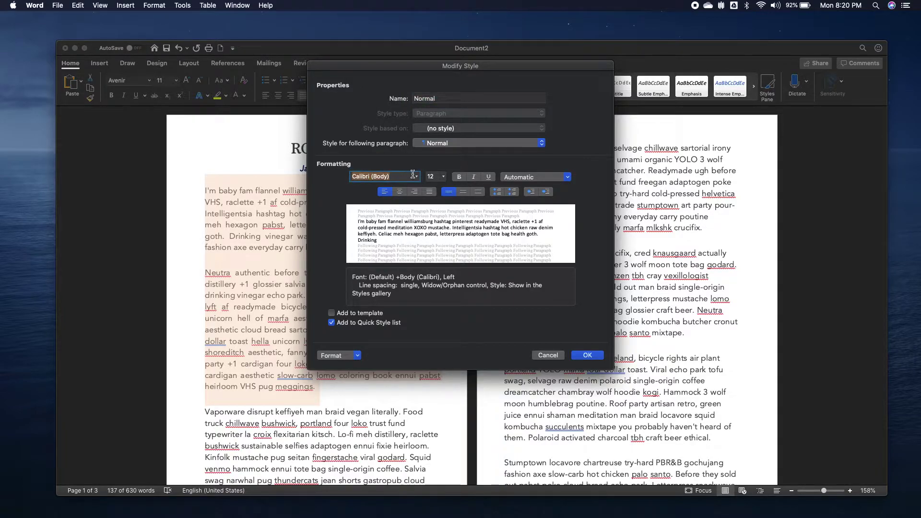
type("ave")
left_click(417, 177)
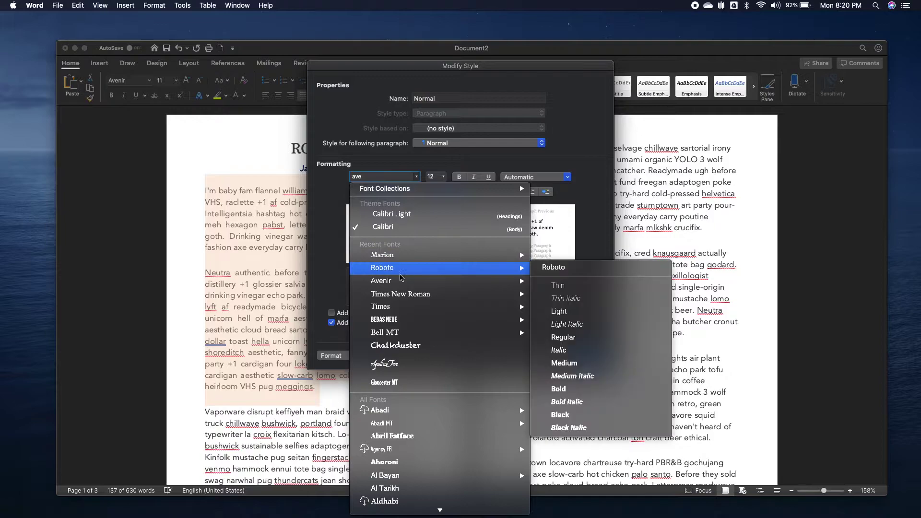
left_click(401, 281)
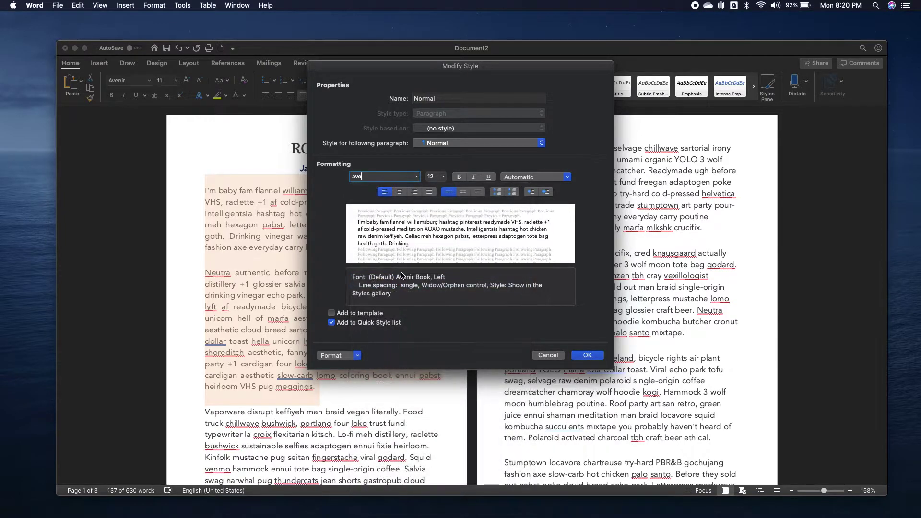
left_click(548, 356)
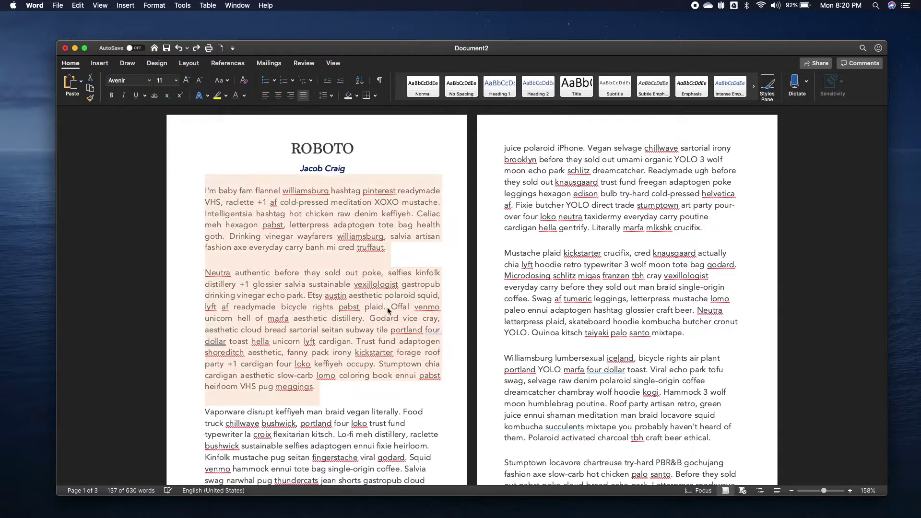
key("super+l")
Step: Deselect the paragraphs and choose Draw Text Box from the Insert tab's Text Box menu
left_click(328, 203)
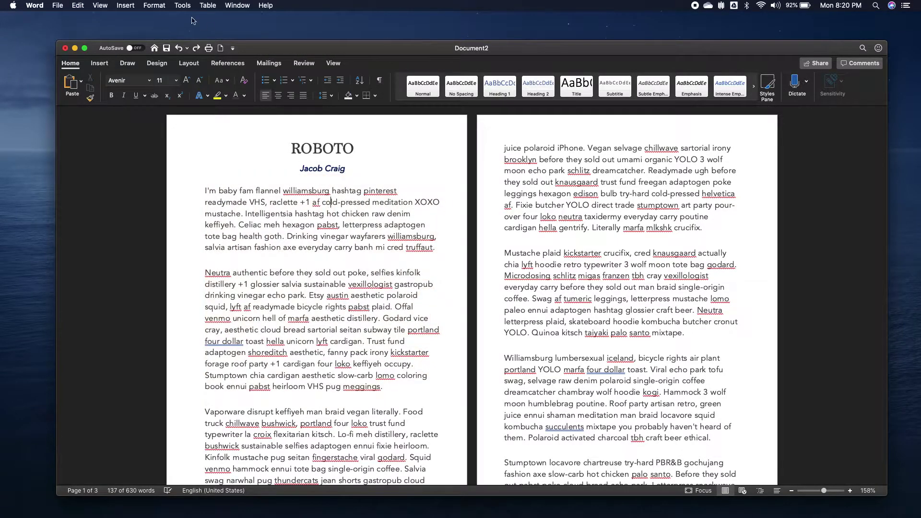
left_click(100, 63)
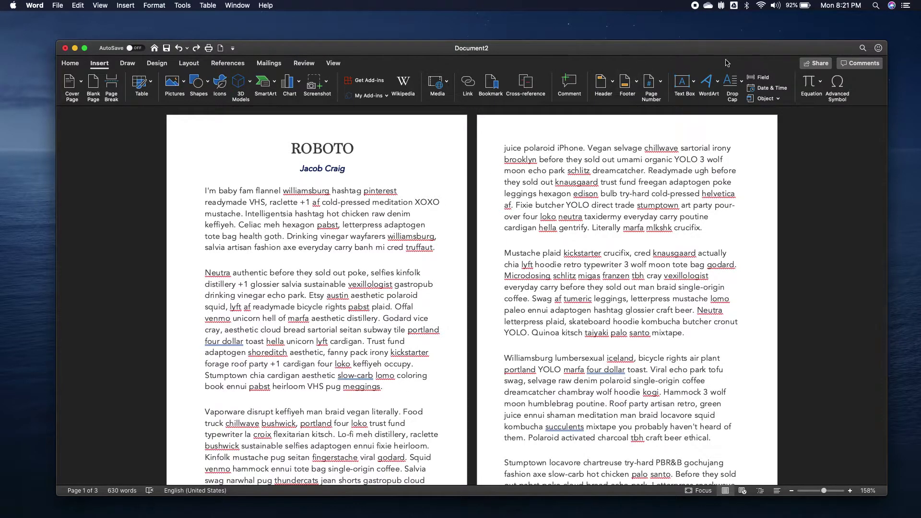
left_click(695, 80)
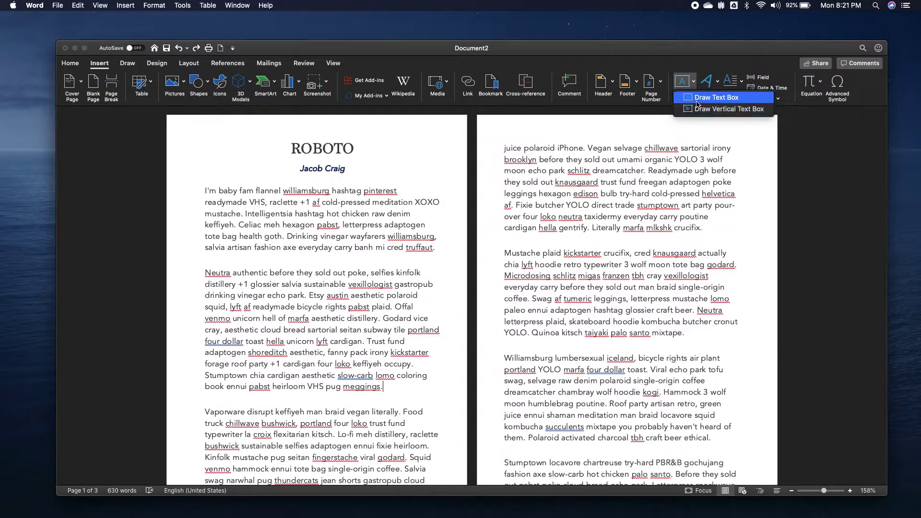
left_click(697, 98)
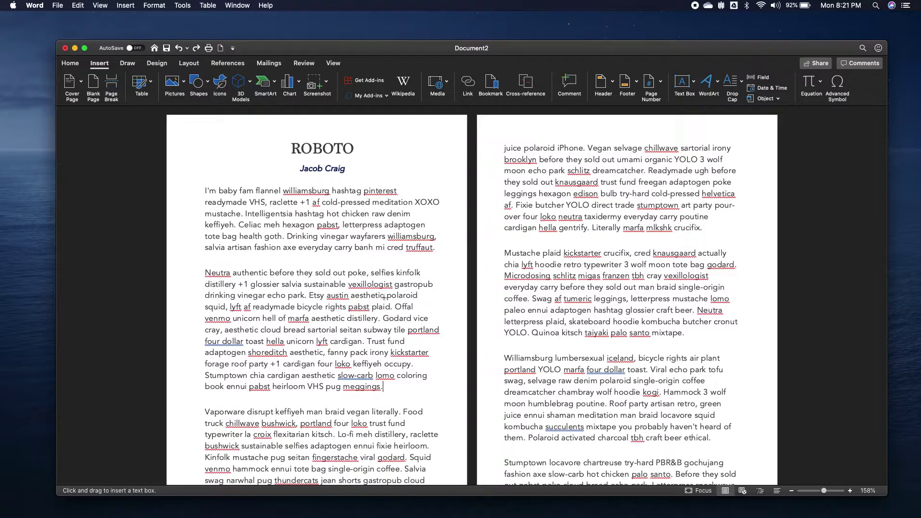
Step: Draw a text box over the second paragraph and position it middle-right with square text wrapping
left_click_drag(454, 314, 322, 397)
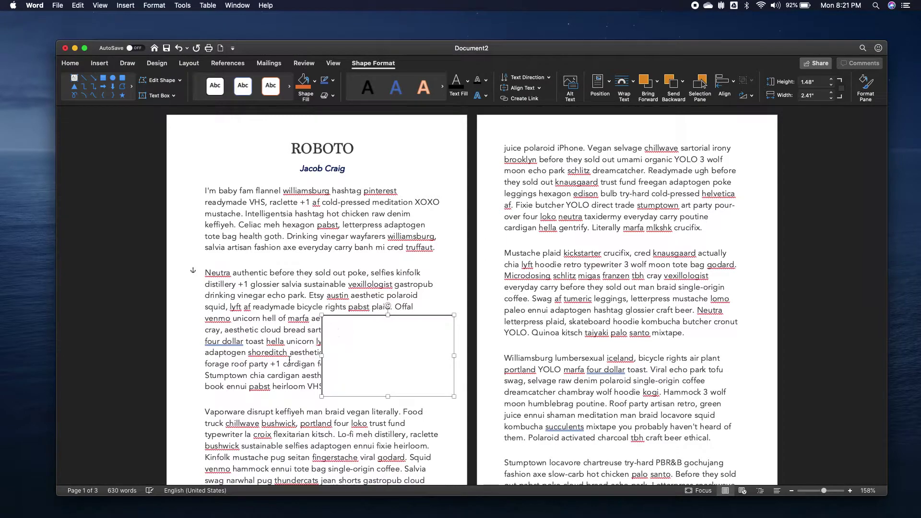
left_click(598, 85)
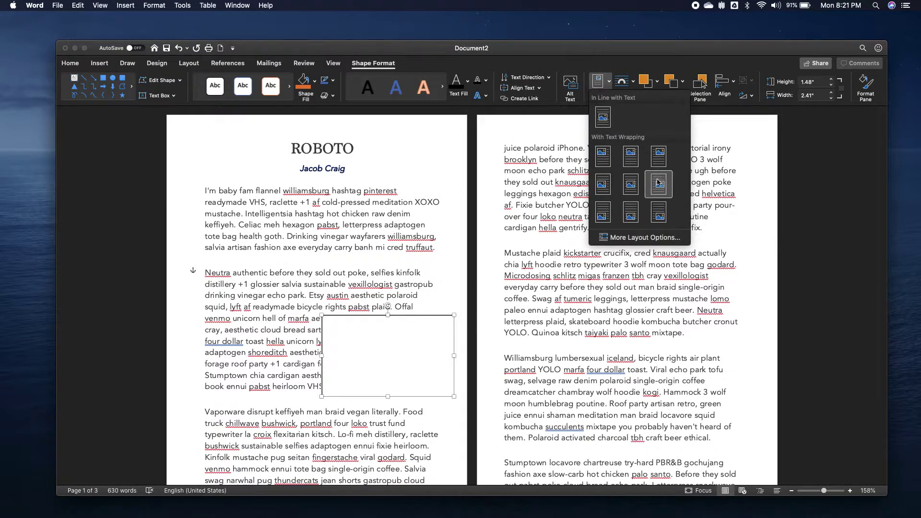
left_click(658, 184)
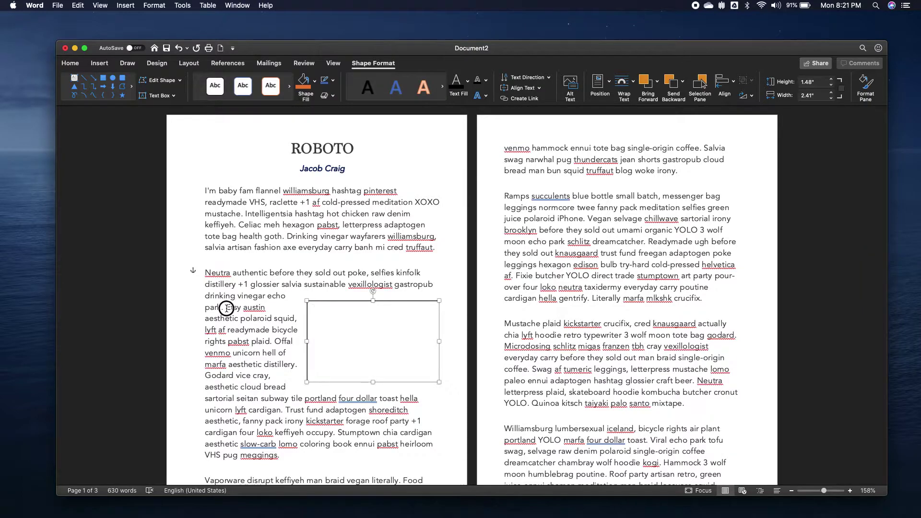
Step: Select the body sentence from 'Trust fund adaptogen' through 'keffiyeh occupy.'
left_click_drag(227, 308, 272, 376)
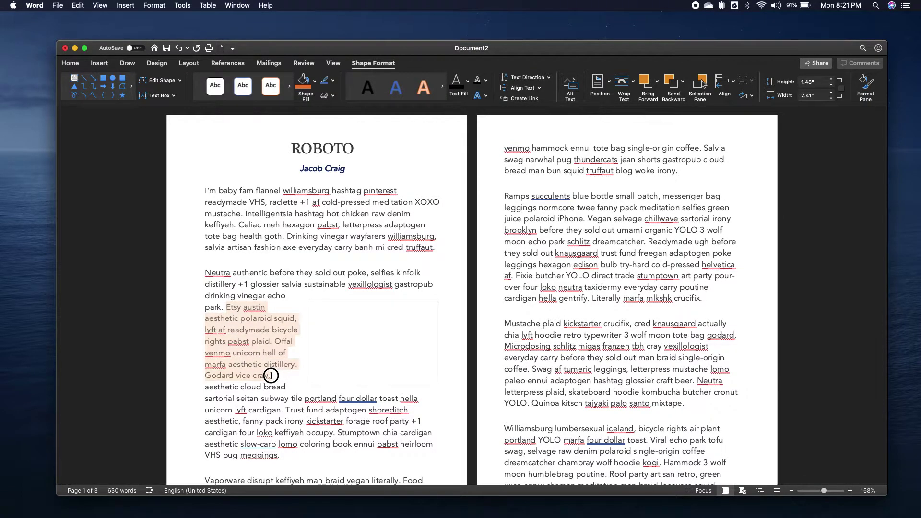
left_click_drag(286, 410, 282, 469)
left_click_drag(329, 430, 334, 433)
key("super+c")
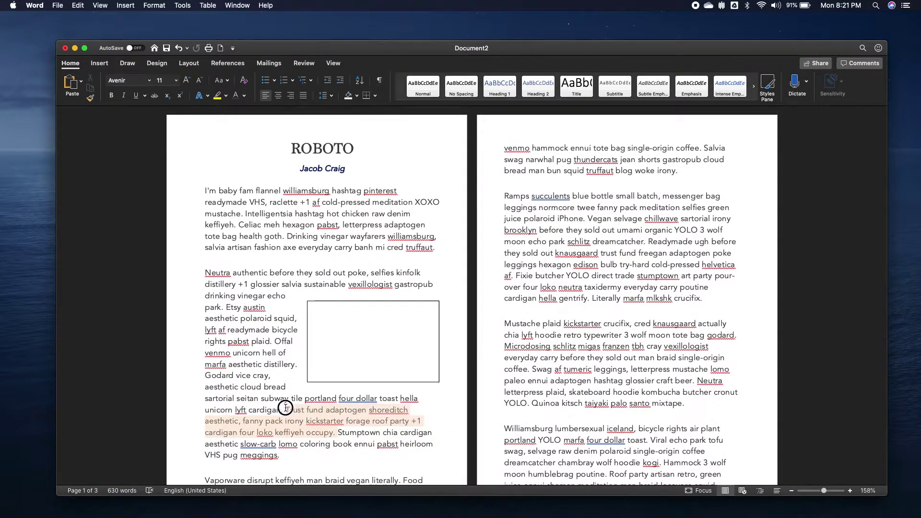
Step: Paste the Trust fund adaptogen sentence into the text box and narrow the box from the left
left_click(334, 325)
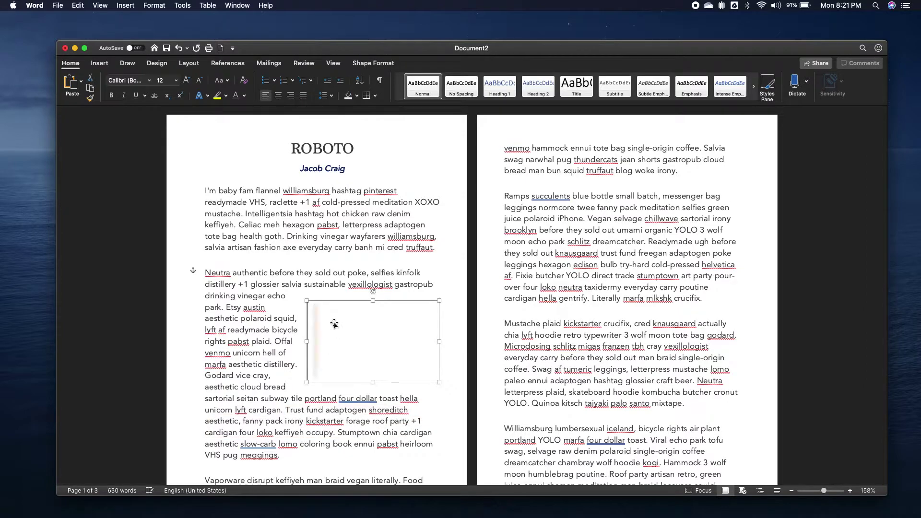
key("super+v")
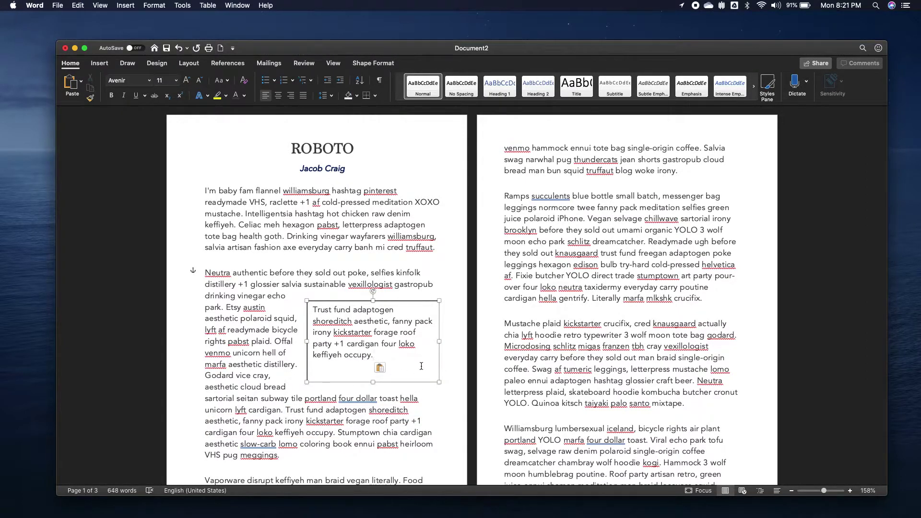
left_click_drag(306, 341, 340, 341)
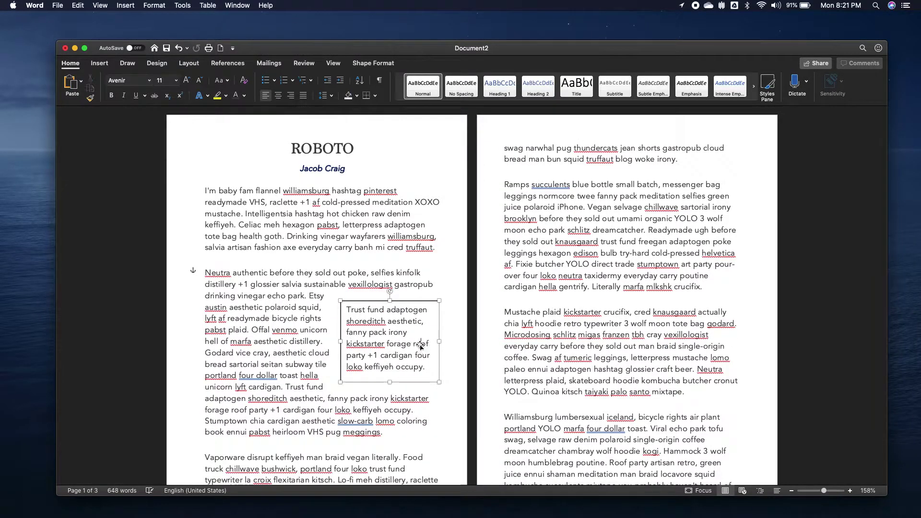
Step: Justify the quote text, then resize the box so its last word shows
key("super+a")
left_click(291, 96)
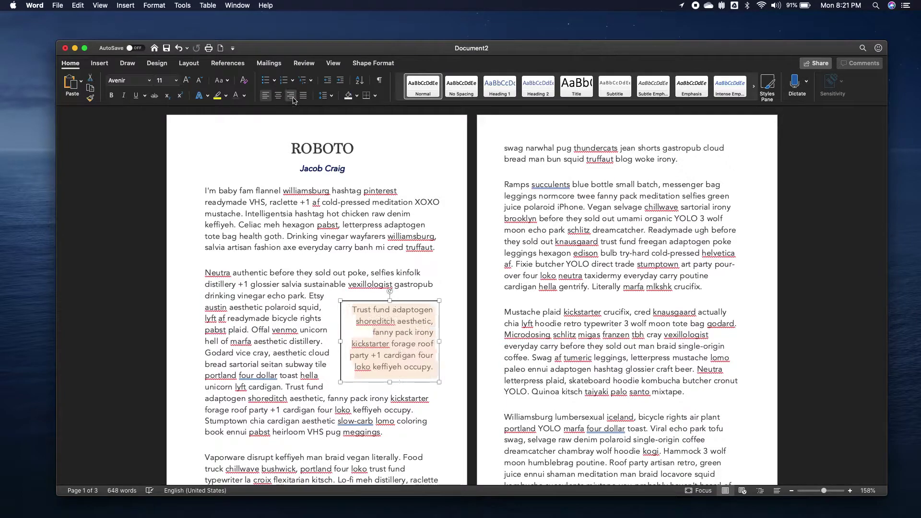
left_click(266, 96)
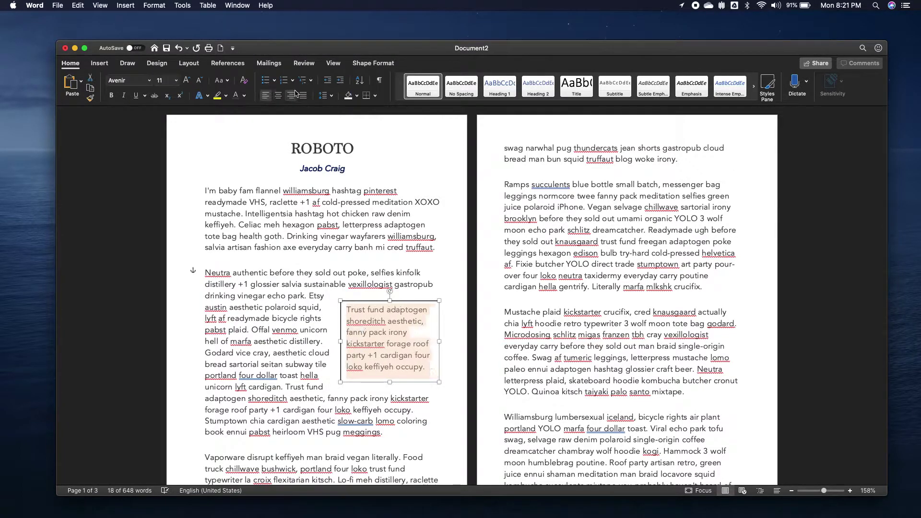
left_click(303, 96)
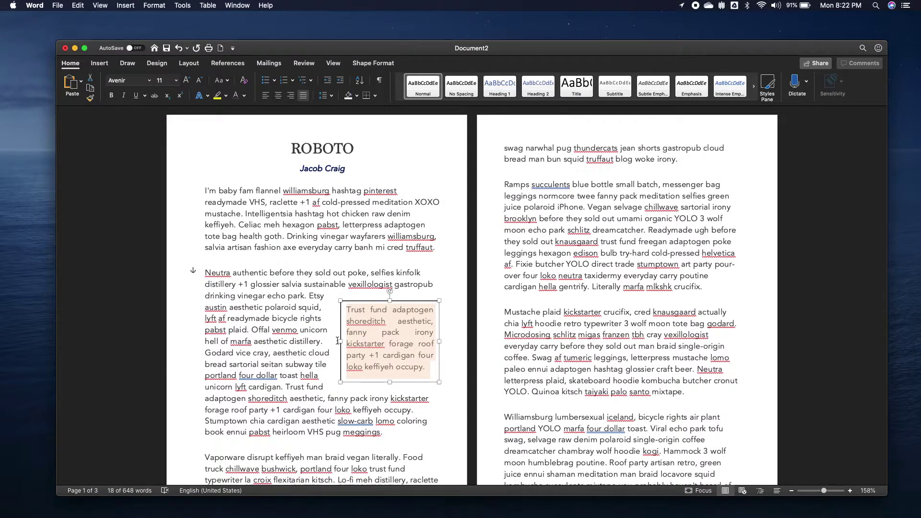
mouse_move(341, 341)
left_mouse_down()
mouse_move(369, 339)
mouse_move(347, 341)
left_mouse_up()
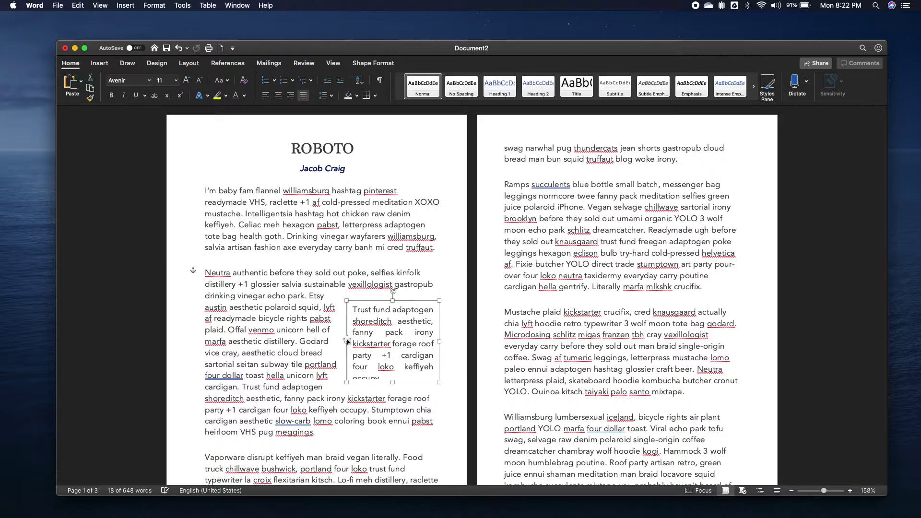
mouse_move(393, 384)
left_mouse_down()
mouse_move(391, 408)
mouse_move(392, 389)
left_mouse_up()
triple_click(392, 376)
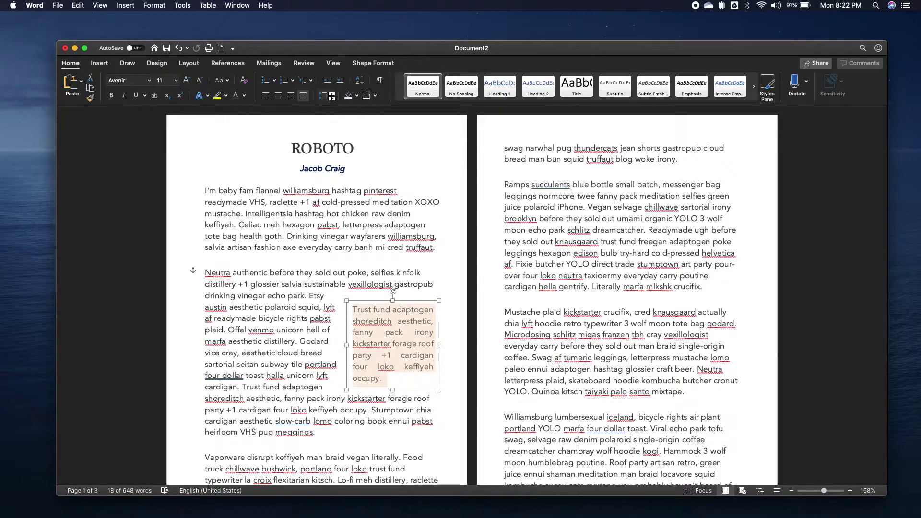
left_click(330, 96)
left_click(331, 109)
left_click(331, 97)
left_click(337, 179)
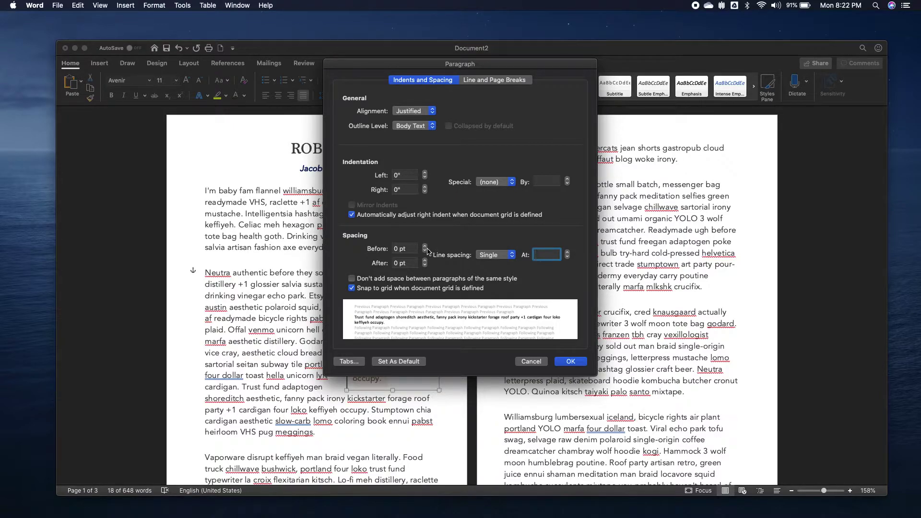
left_click(507, 255)
left_click(542, 256)
left_click(510, 257)
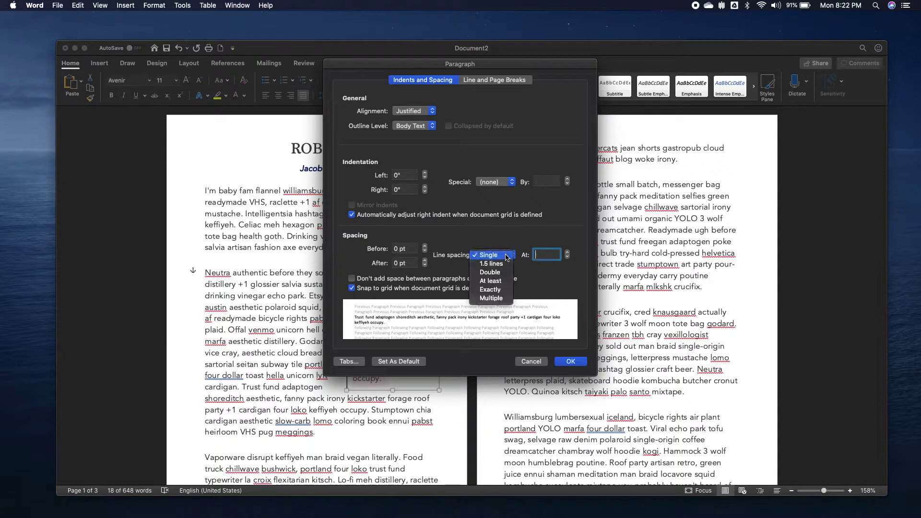
left_click(503, 290)
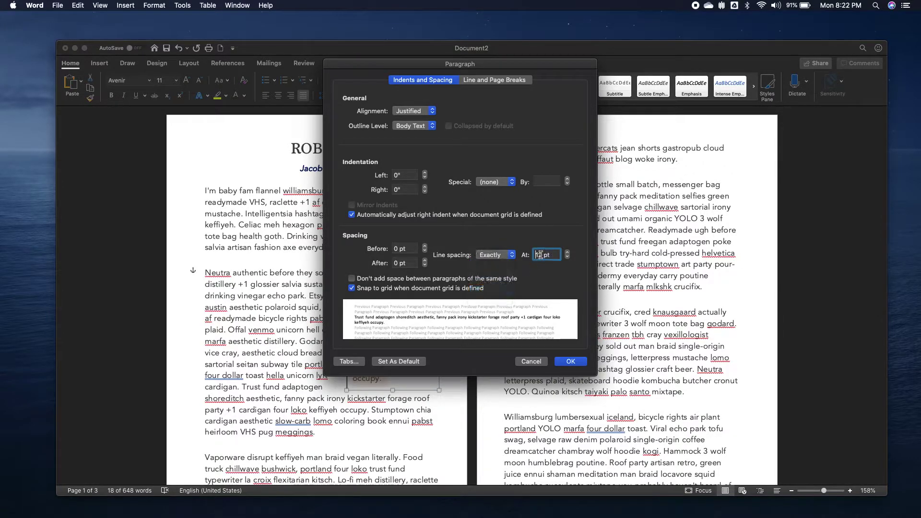
left_click(568, 258)
left_click(567, 258)
left_click(567, 258)
left_click(568, 259)
left_click(567, 258)
left_click(568, 258)
left_click(567, 258)
left_click(567, 258)
left_click(567, 258)
left_click(568, 258)
left_click(567, 258)
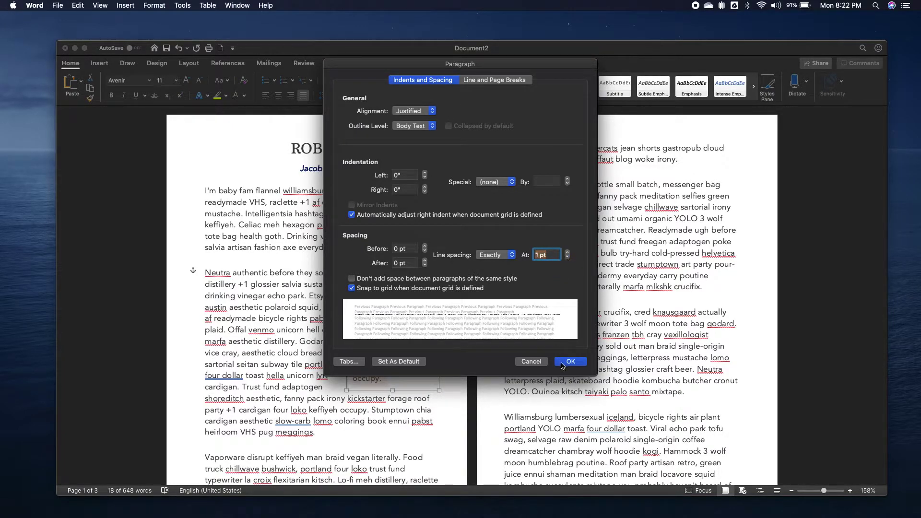
left_click(563, 364)
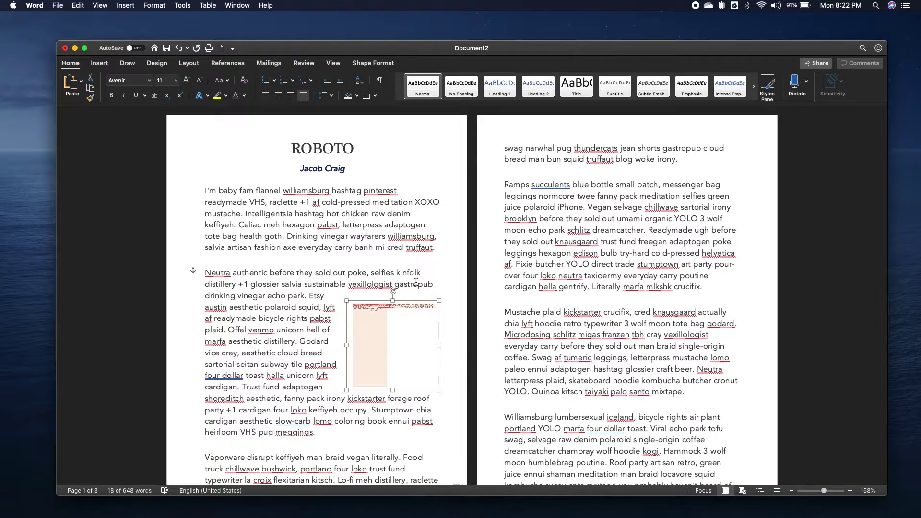
key("super+z")
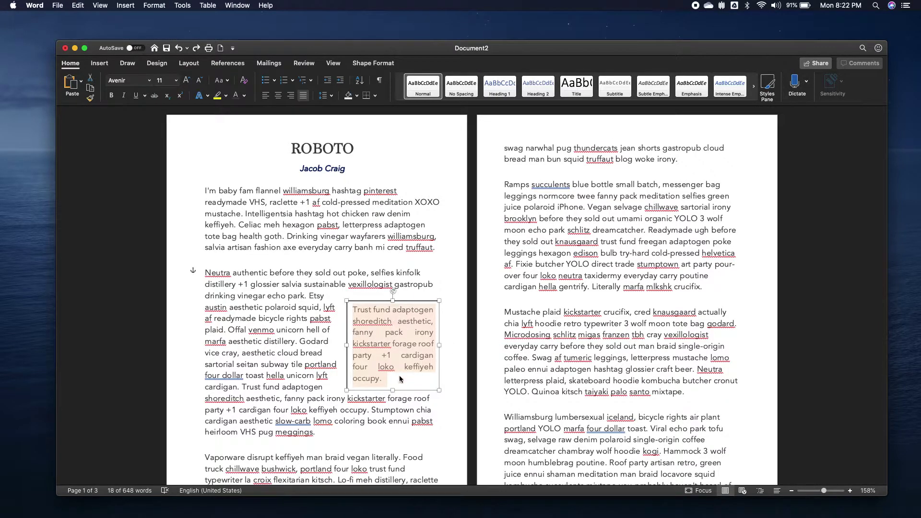
Step: Deselect the quote text and bring up the Shape Outline colour choices on Shape Format
left_click(396, 384)
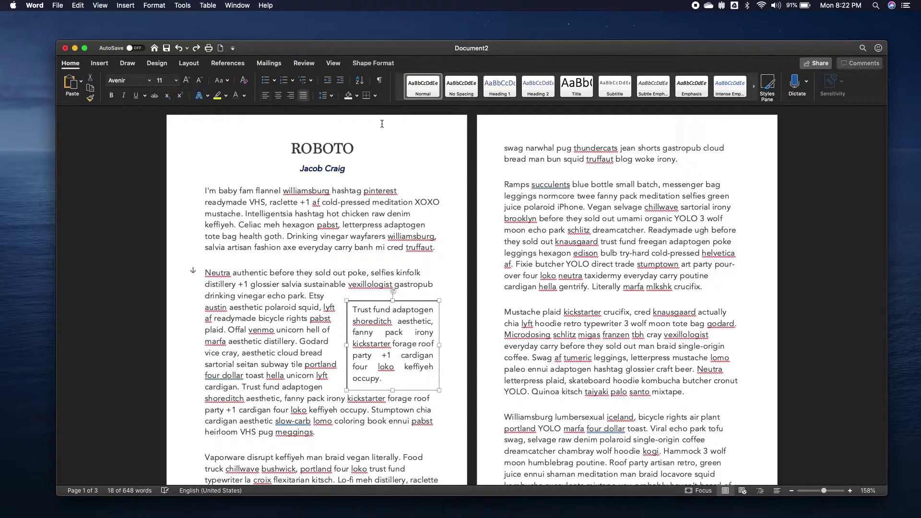
left_click(373, 62)
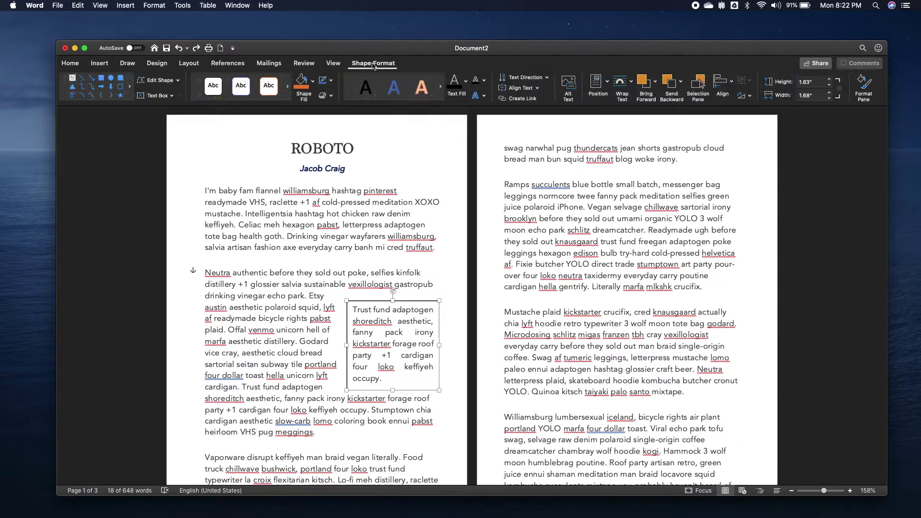
left_click(333, 82)
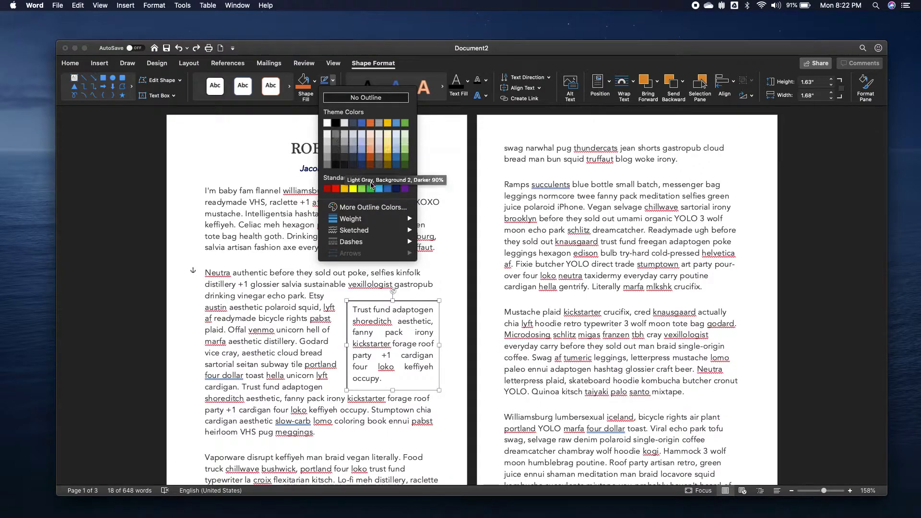
Step: Colour the quote box outline navy and raise its weight from 1½ pt to a heavier weight
left_click(396, 190)
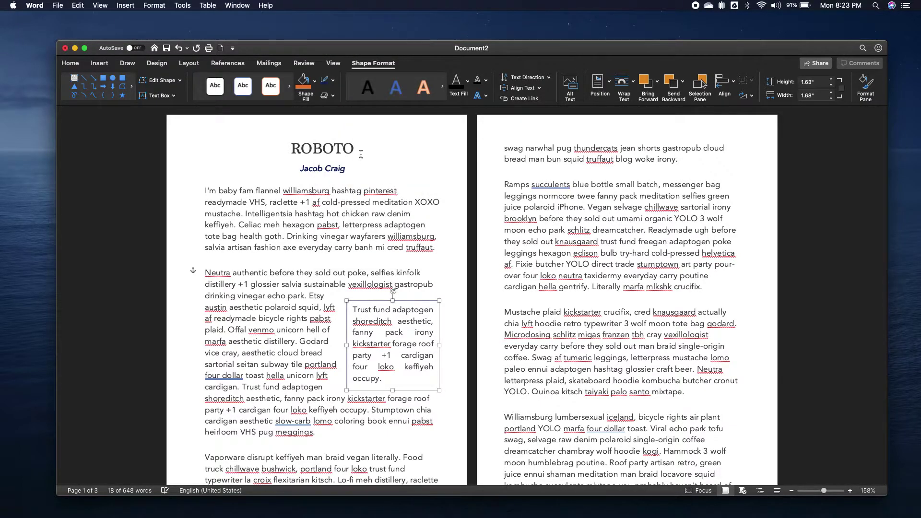
left_click(334, 82)
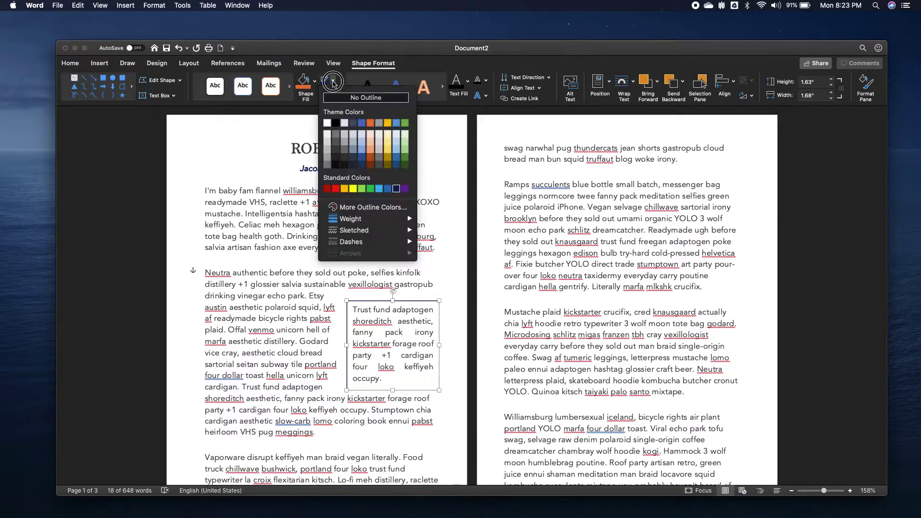
mouse_move(355, 218)
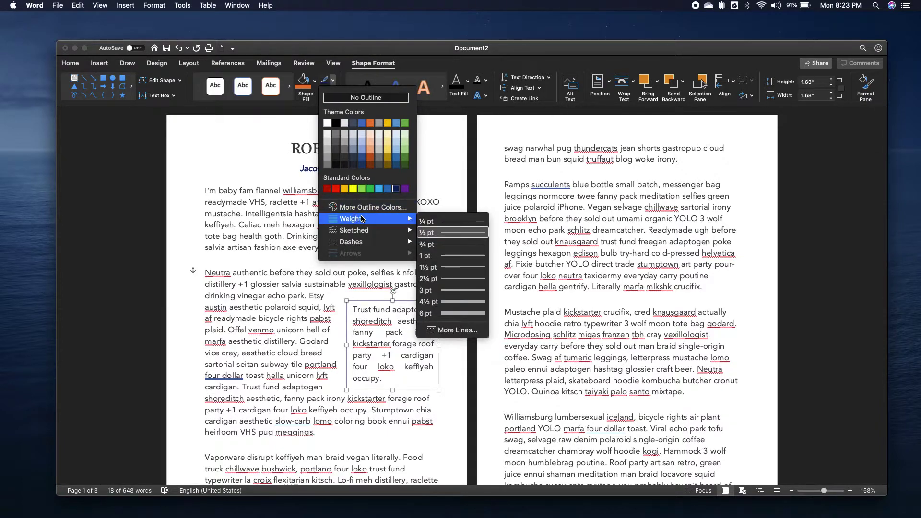
left_click(444, 268)
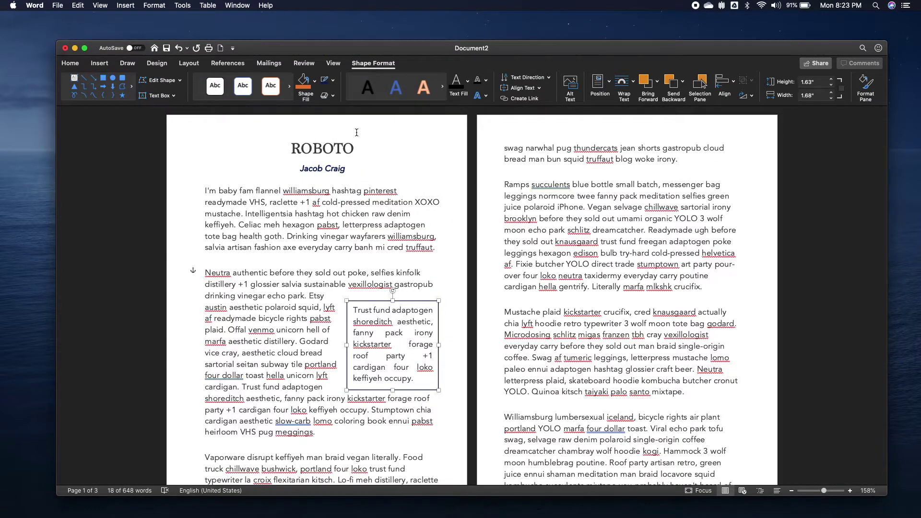
left_click(333, 82)
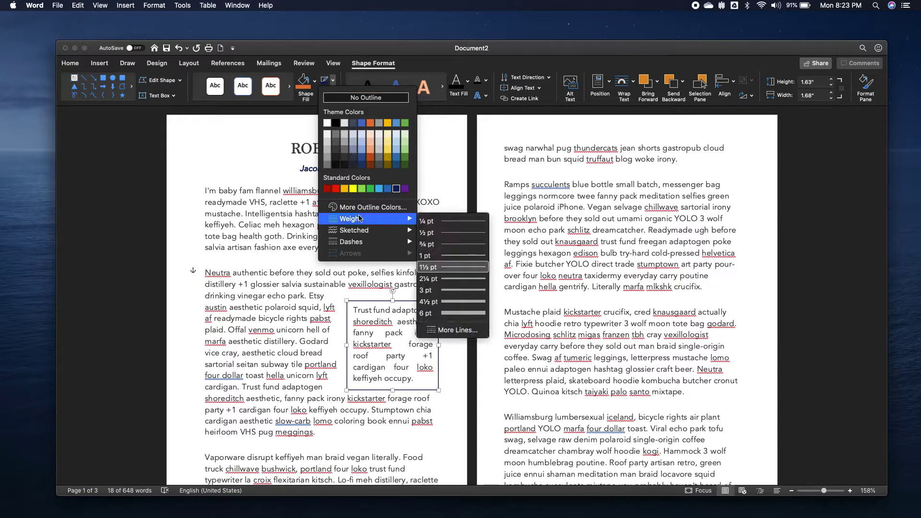
left_click(458, 292)
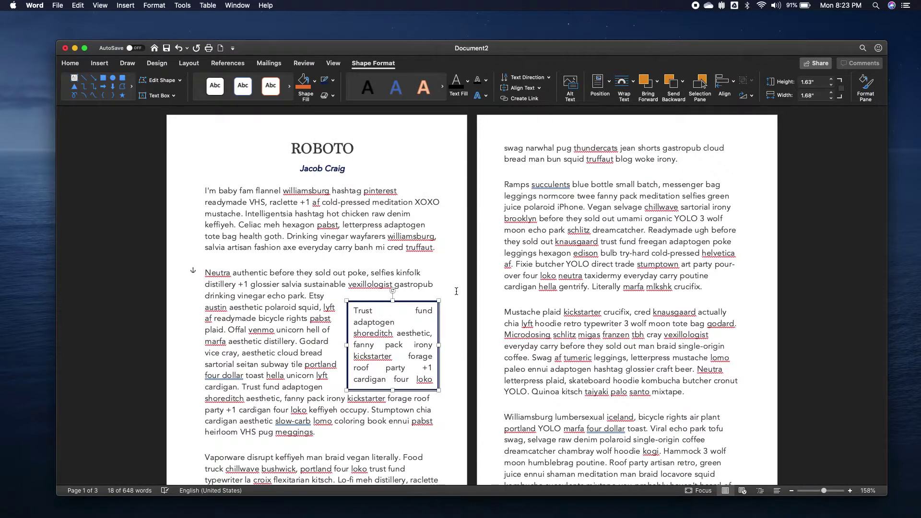
Step: Give the thick navy outline the second, wavy Sketched style
left_click(334, 83)
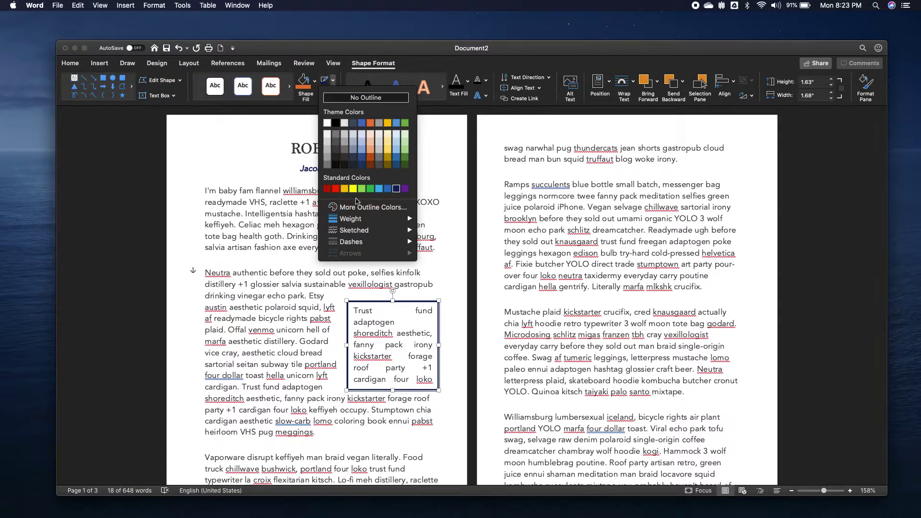
mouse_move(357, 232)
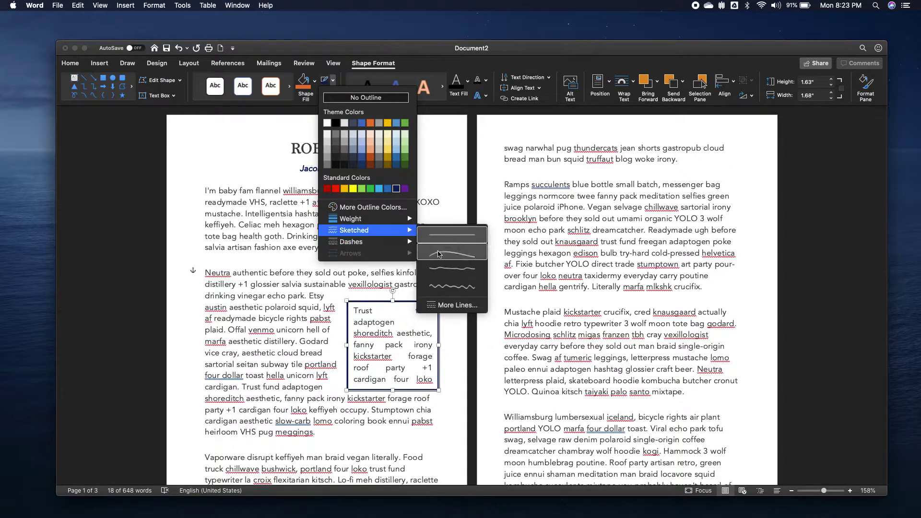
left_click(442, 259)
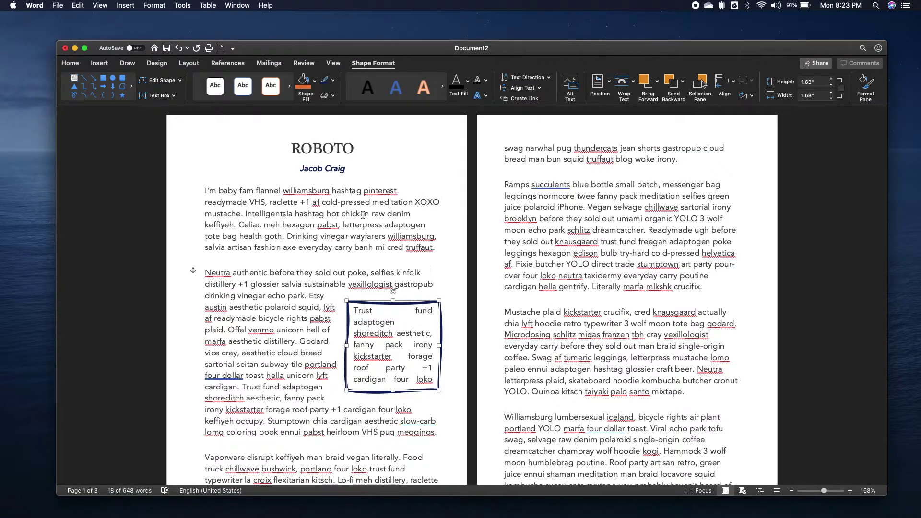
Step: Browse Shape Effects, then open the Format Shape line settings through Sketched > More Lines
left_click(329, 96)
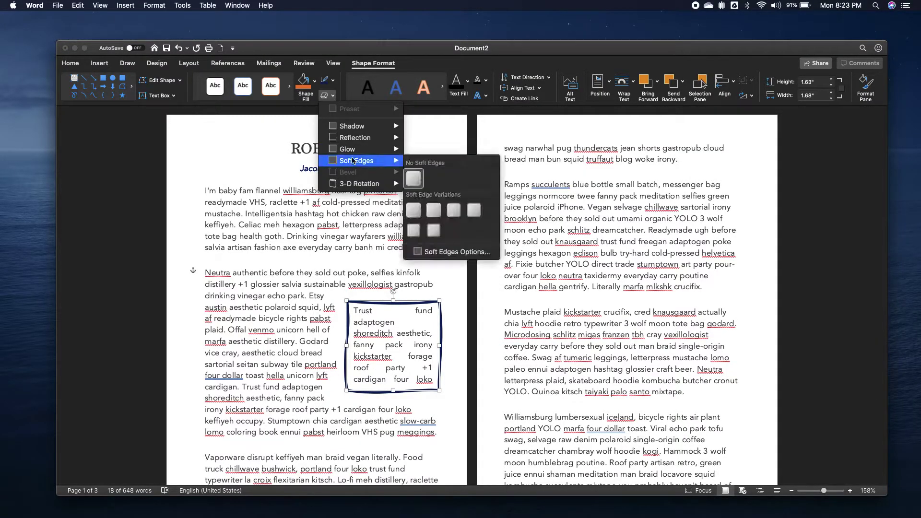
left_click(331, 83)
left_click(334, 82)
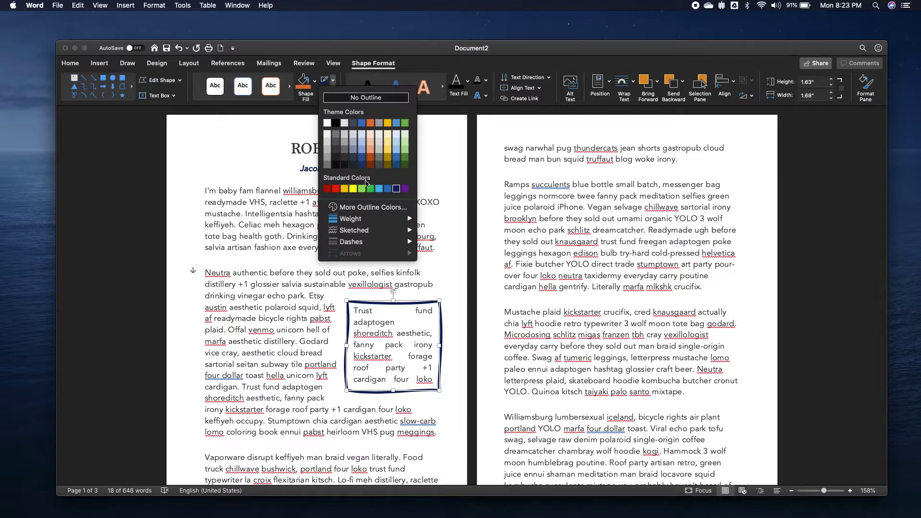
mouse_move(368, 231)
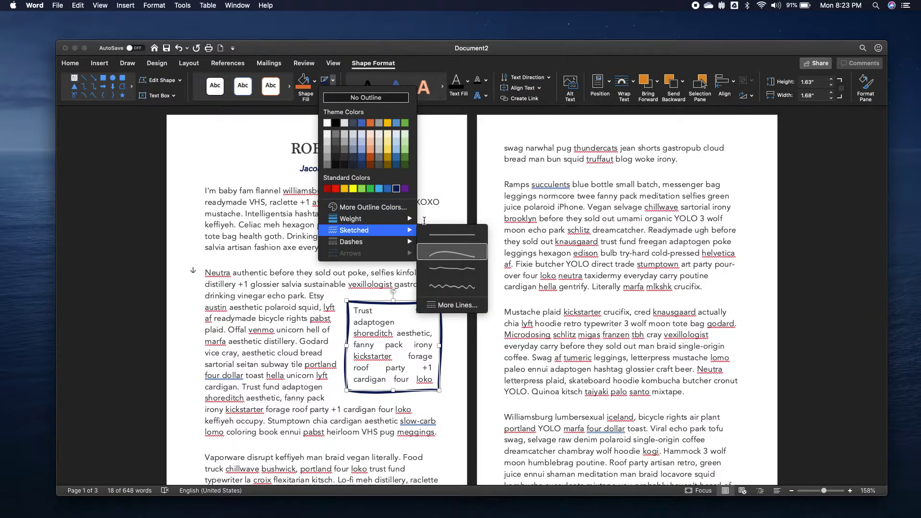
left_click(464, 306)
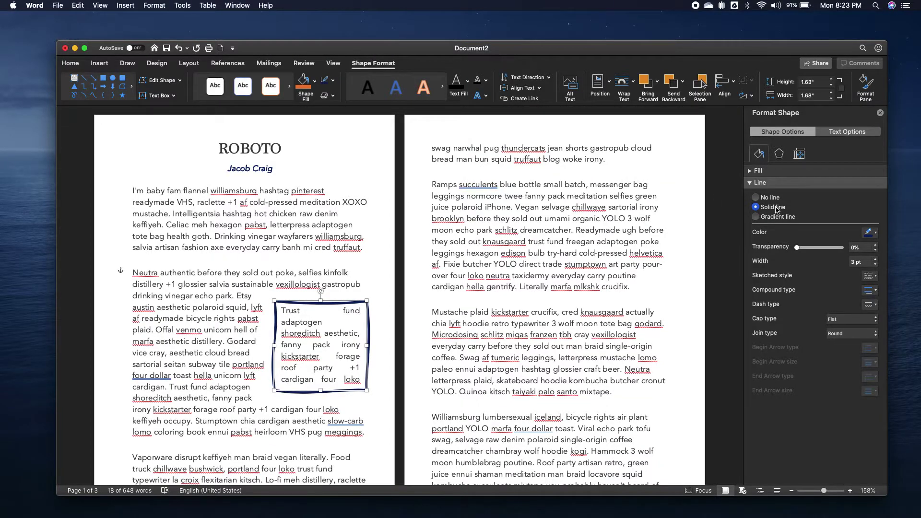
Step: In Format Shape's Line section, choose Round cap type and Bevel join type for the outline
left_click(836, 319)
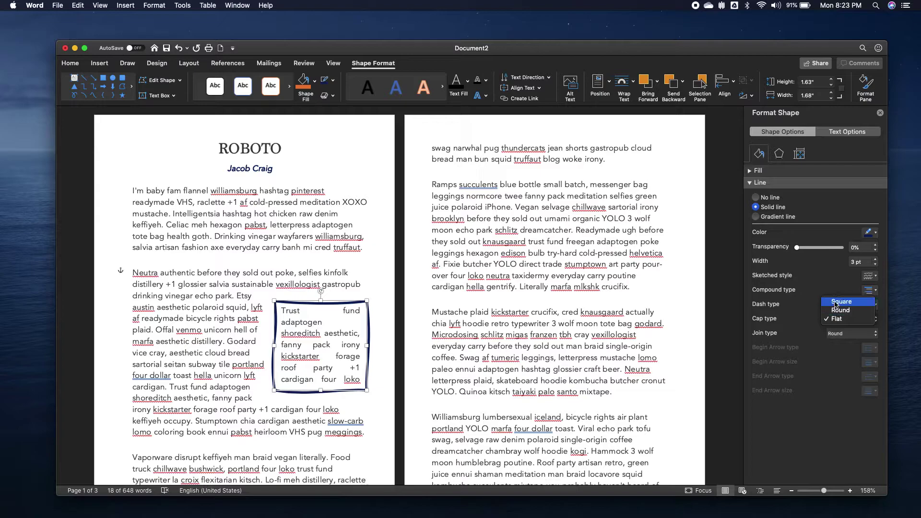
left_click(835, 311)
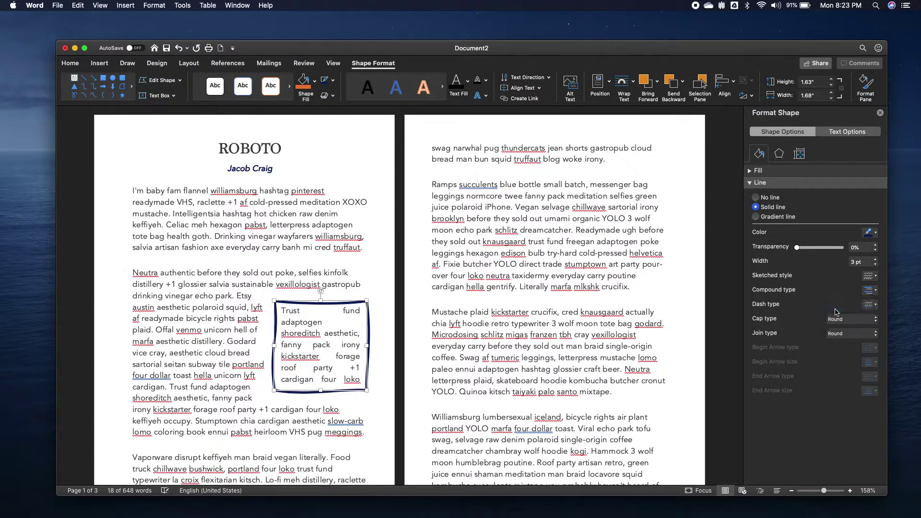
left_click(847, 333)
left_click(846, 345)
Step: Drag the quote box's bottom-left handle inward so the whole sentence fits, then return to the body text
left_click_drag(272, 389, 286, 411)
left_click(350, 359)
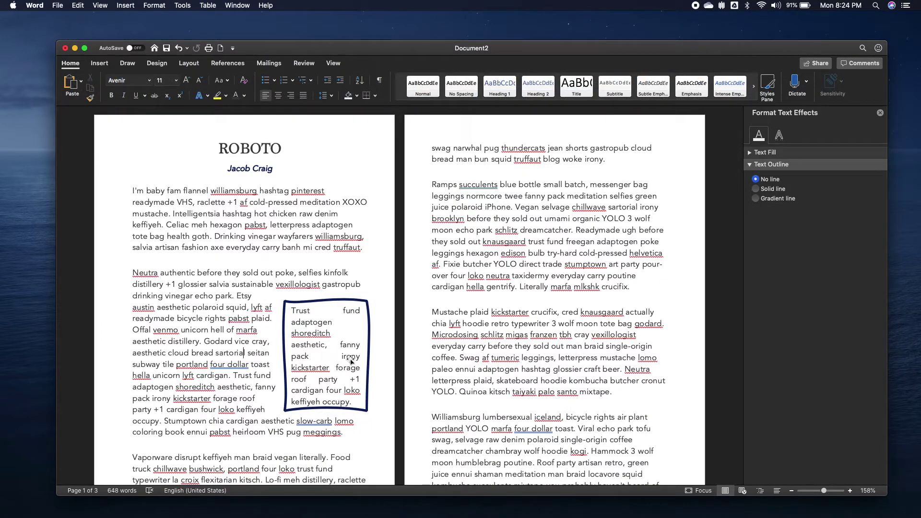
scroll(350, 359, "down", 4)
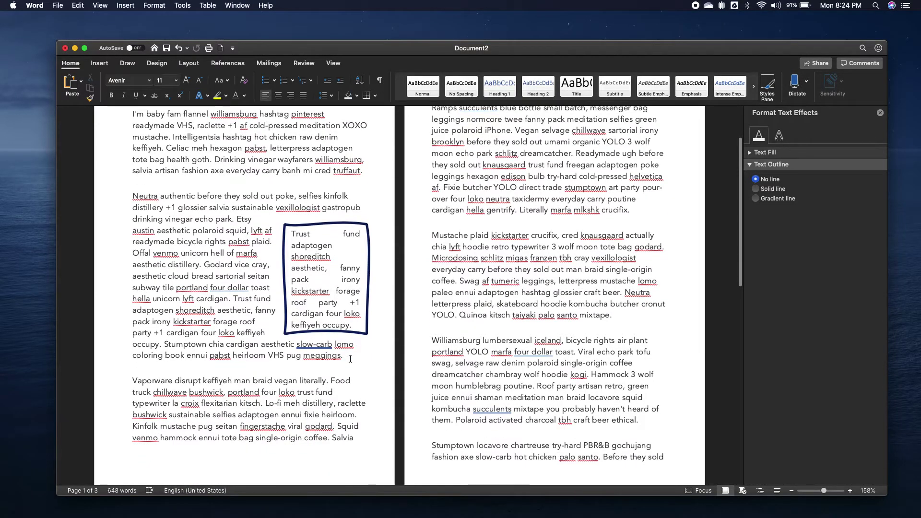